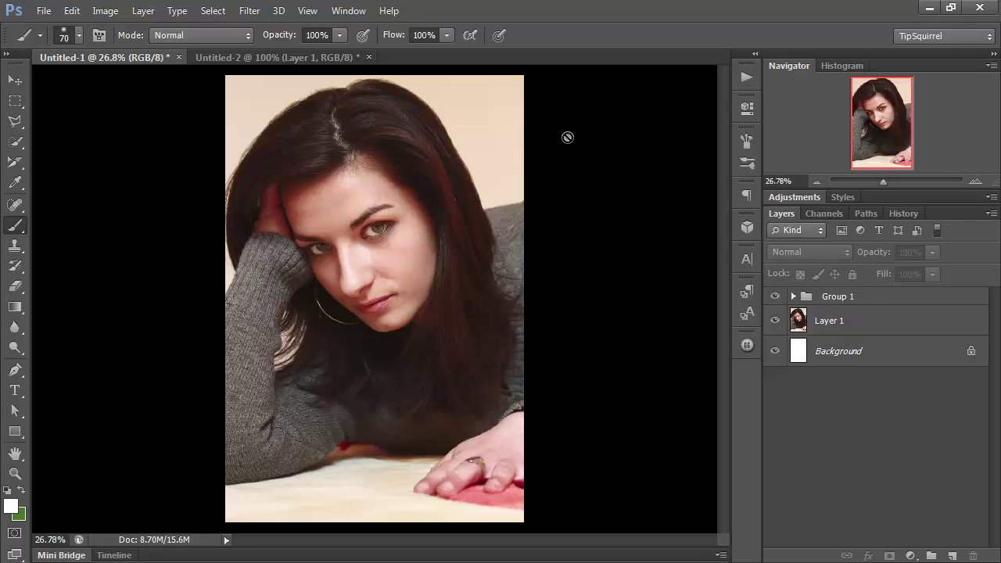
View the stock photo page in the other open document and return to the portrait
left_click(308, 62)
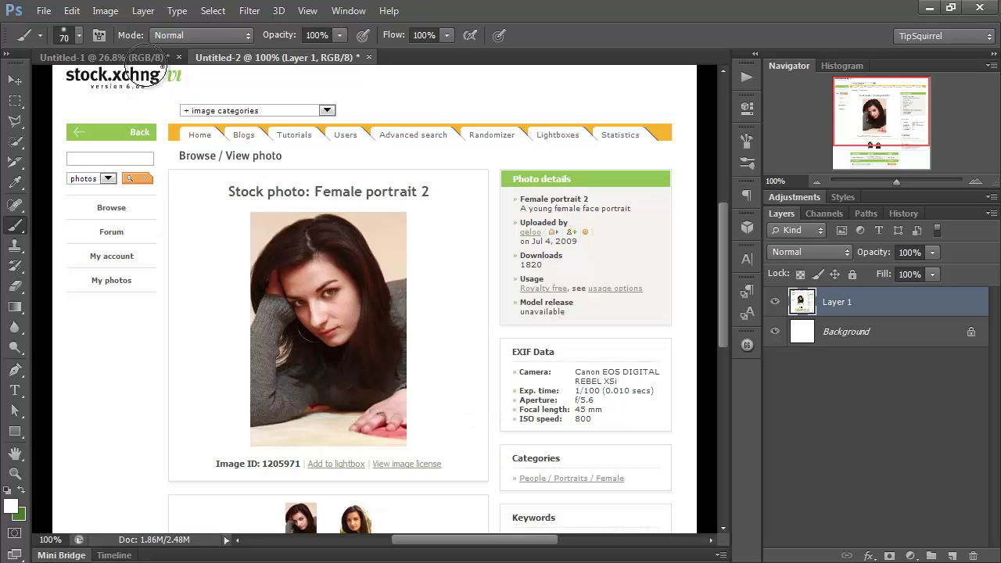
left_click(126, 59)
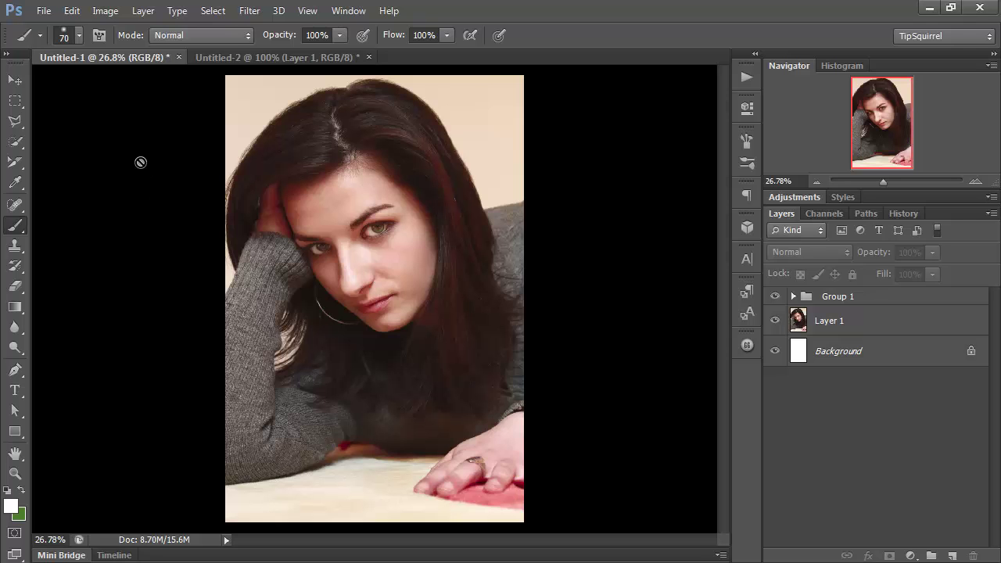
Compare the portrait's eyes with and without the Group 1 retouching by toggling that group's visibility
key("z")
mouse_move(252, 211)
left_mouse_down()
mouse_move(391, 258)
mouse_move(451, 260)
left_mouse_up()
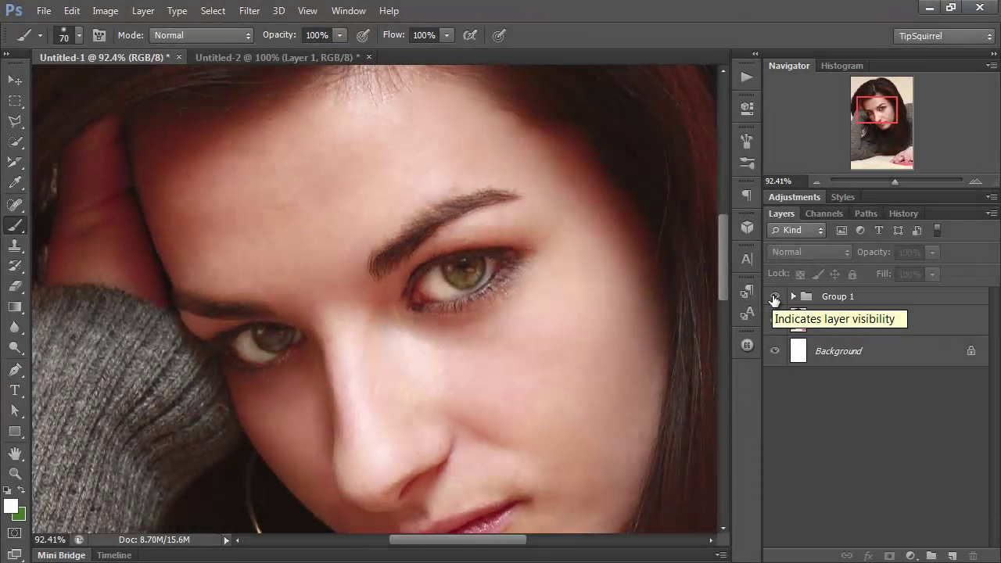
left_click(774, 298)
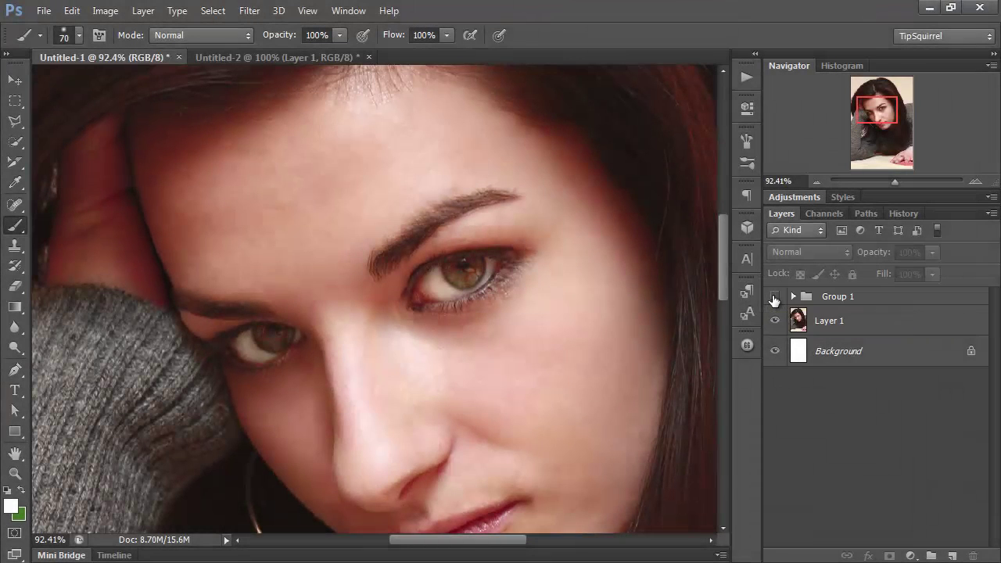
left_click(775, 298)
left_click(775, 298)
left_click(775, 298)
key("ctrl+0")
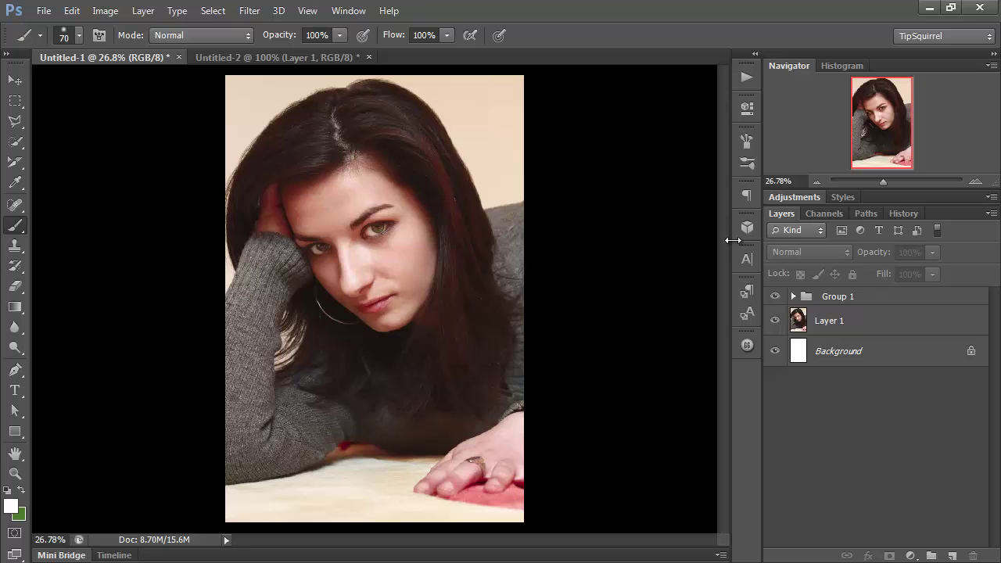
Hide Group 1 and add a new empty layer directly above Layer 1
left_click(774, 298)
left_click(774, 300)
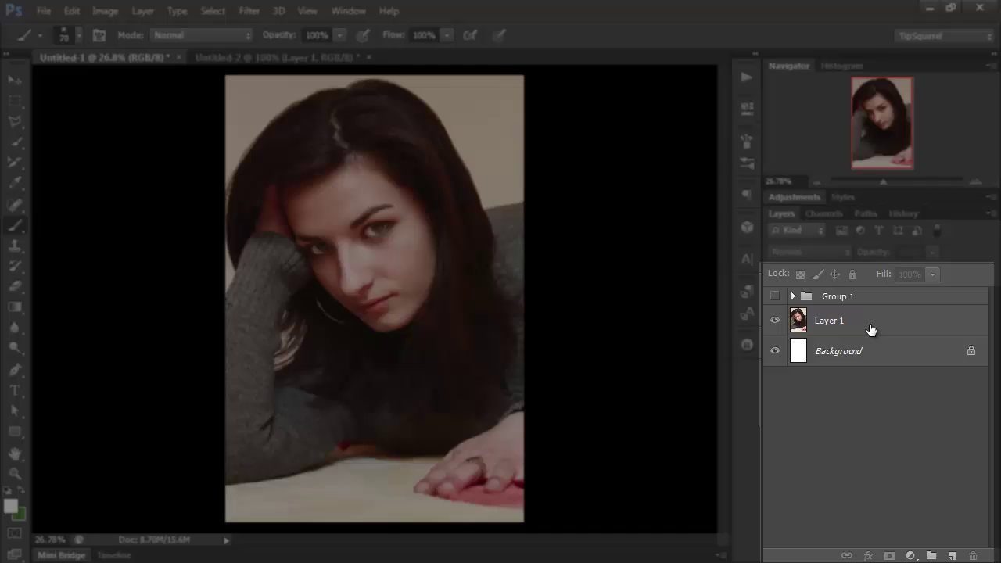
left_click(871, 329)
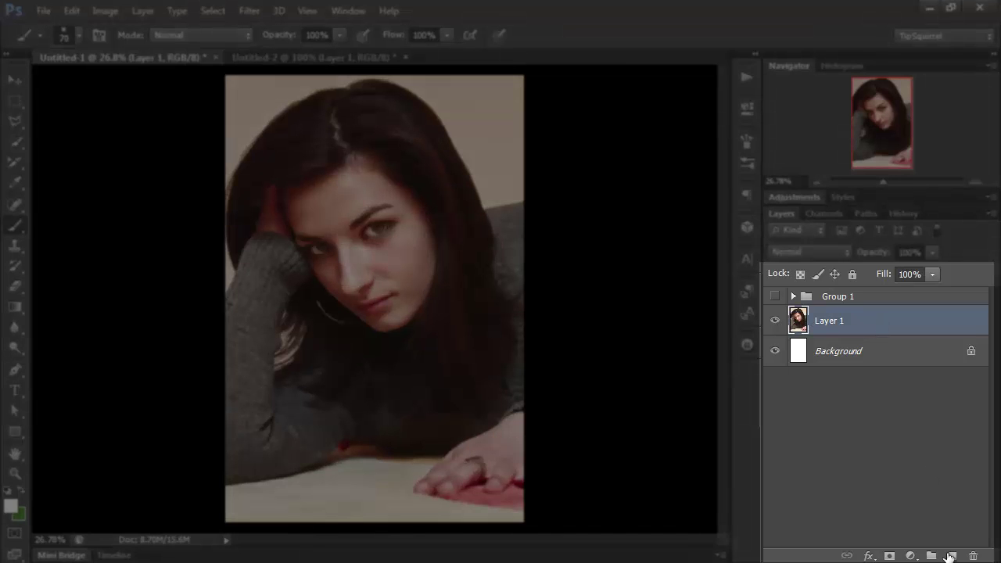
left_click(951, 556)
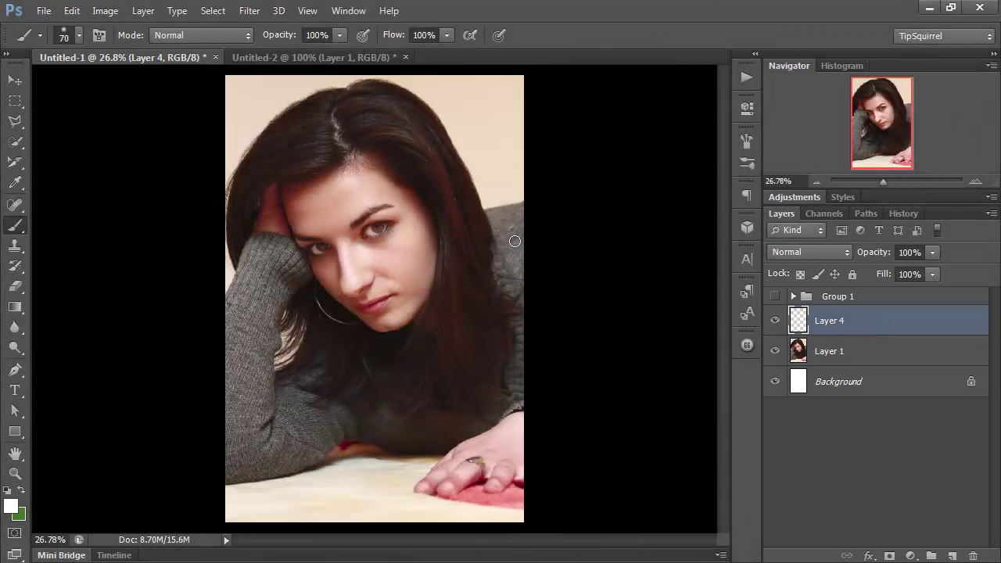
Set up a soft Brush at 8 px with 0% hardness for detail work close up on the eyes
key("z")
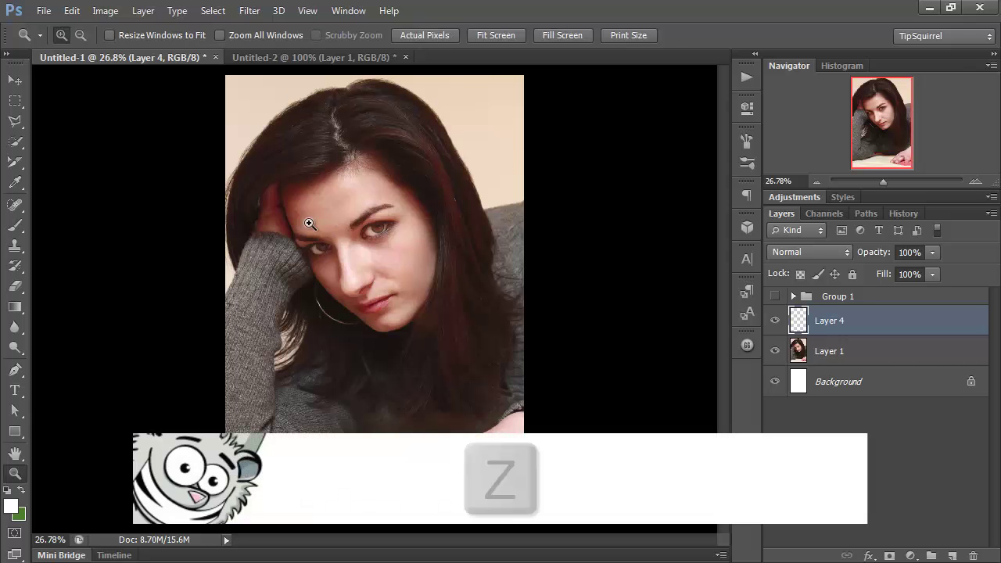
left_click_drag(316, 219, 430, 250)
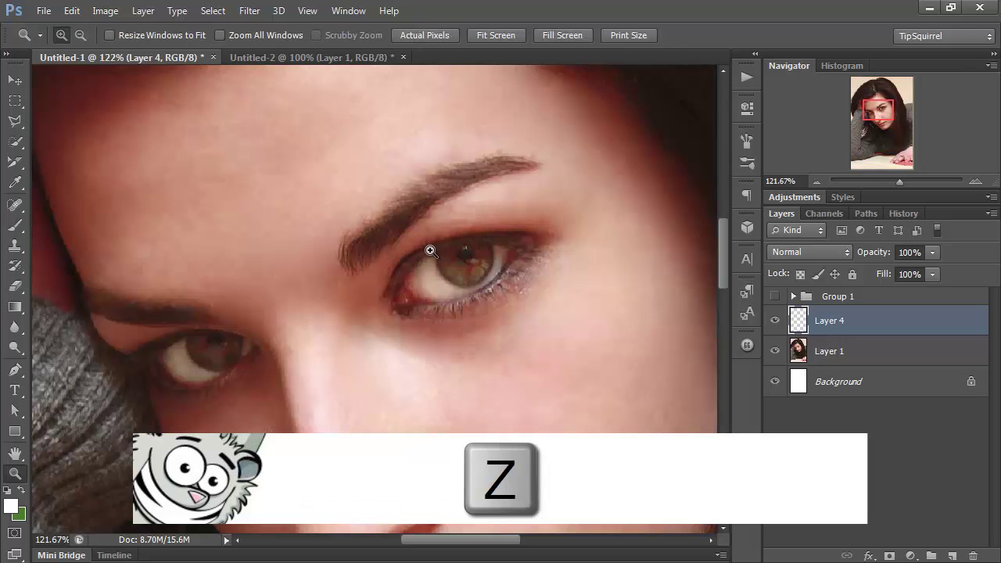
key("b")
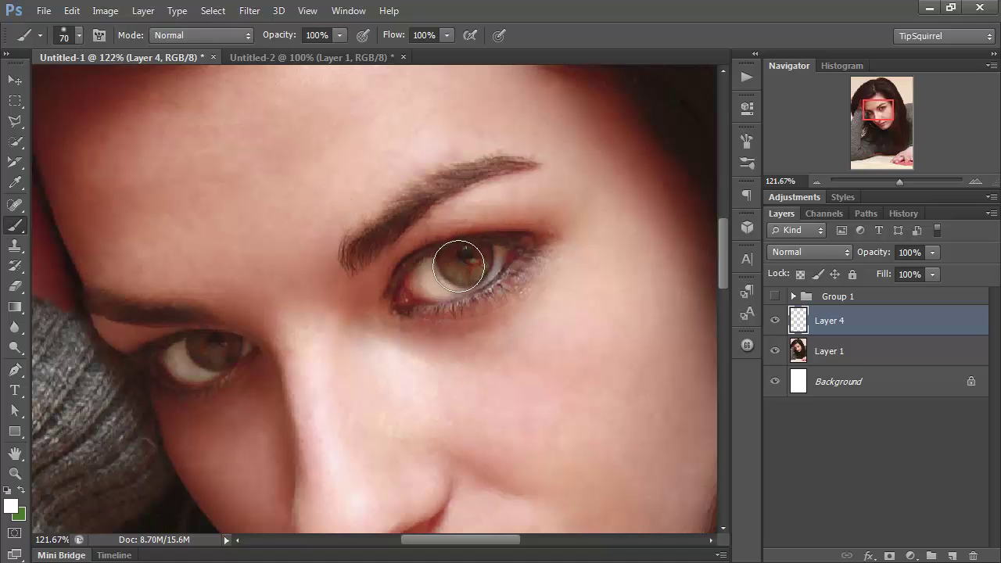
key("bracketleft")
key("bracketleft")
key("bracketleft")
key("bracketleft")
key("bracketleft")
key("bracketleft")
key("bracketleft")
key("bracketleft")
left_click(79, 37)
left_click(23, 124)
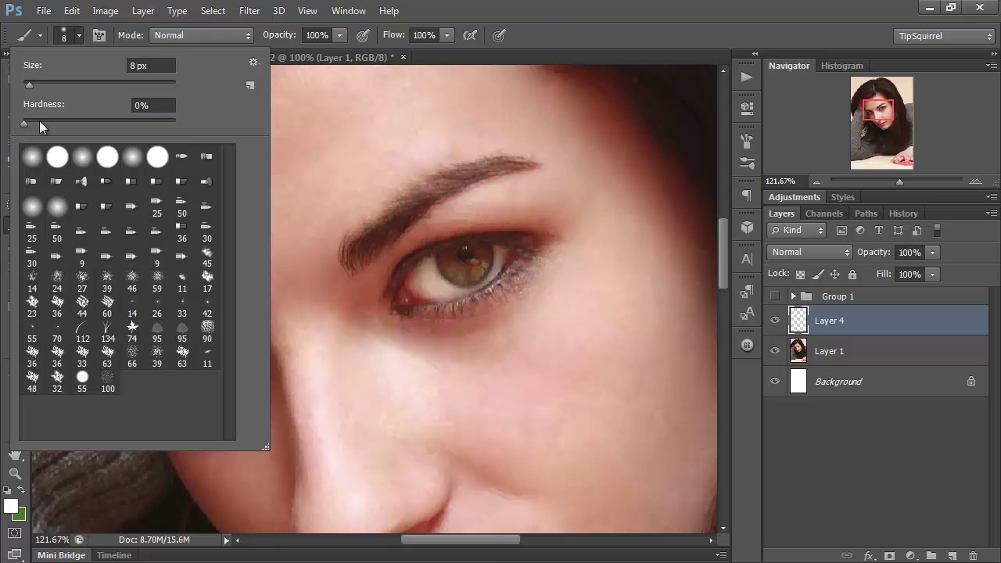
left_click(541, 3)
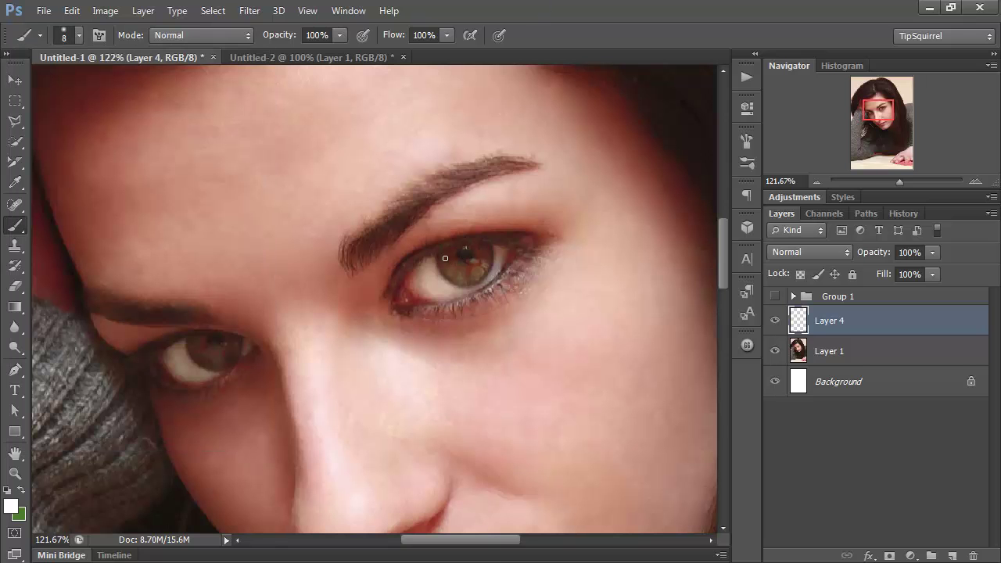
Dab a small white catchlight on the upper-left edge of each iris and lower that layer's opacity
left_click(445, 258)
left_click(195, 344)
left_click_drag(873, 252, 825, 251)
Add another empty layer above the catchlights and set the brush to 50 px with 75% hardness, matching the iris size
left_click(952, 556)
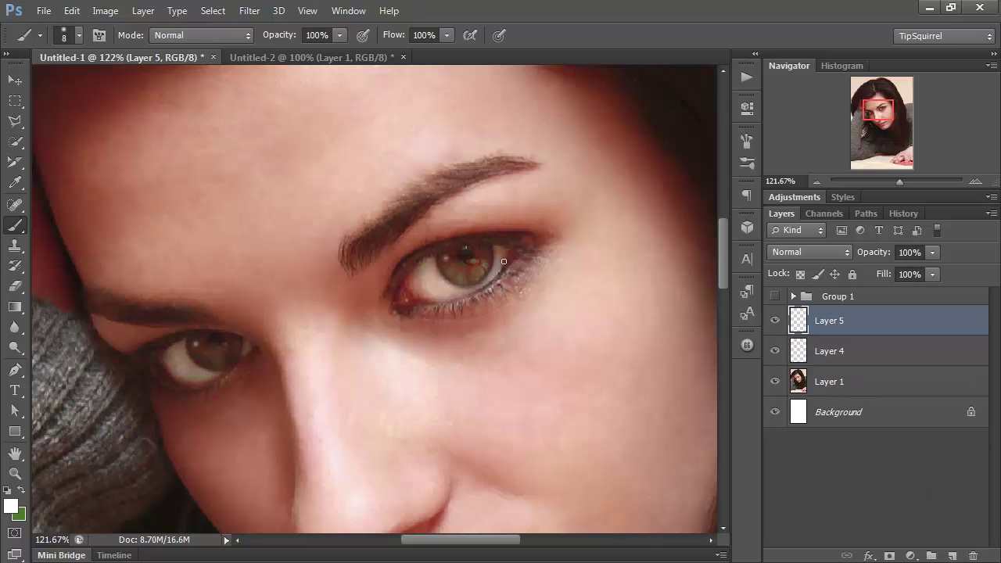
key("bracketright")
key("bracketright")
key("bracketright")
key("bracketright")
left_click(77, 36)
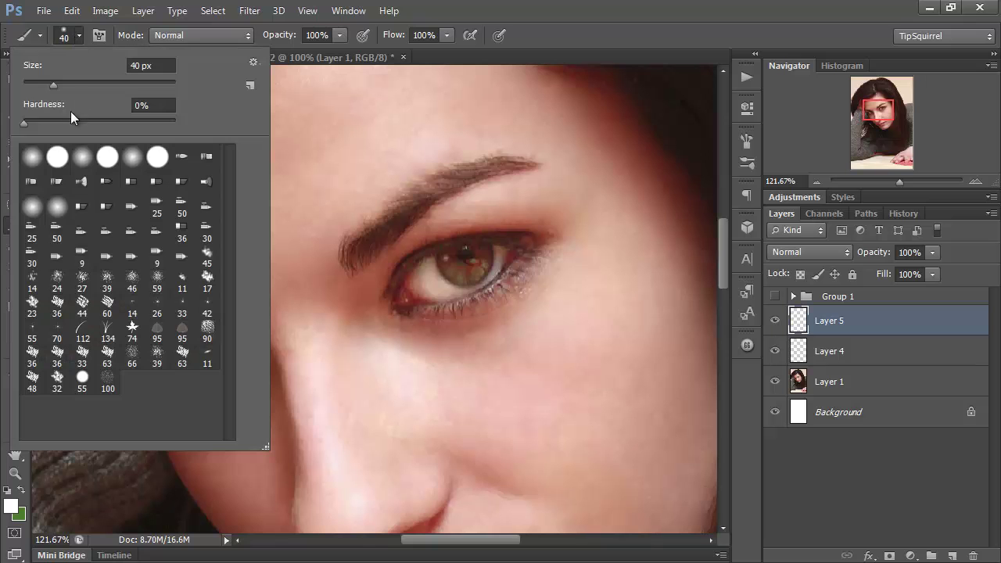
left_click_drag(25, 125, 63, 123)
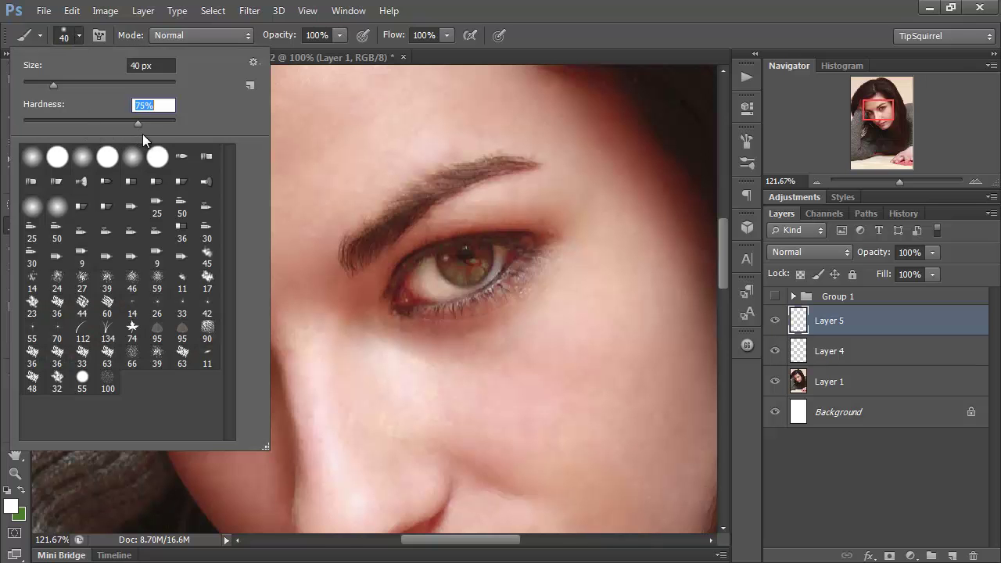
left_click(516, 6)
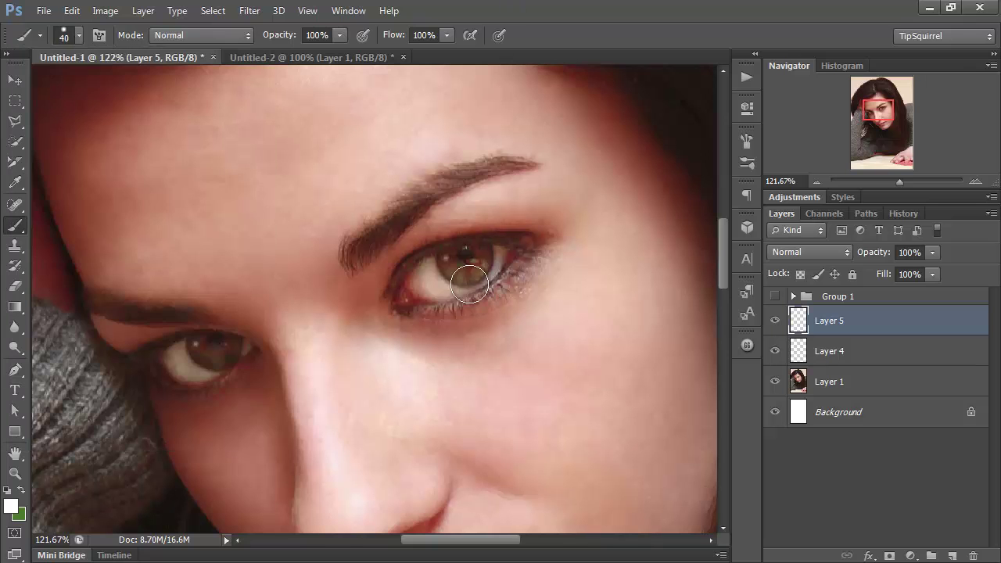
key("bracketright")
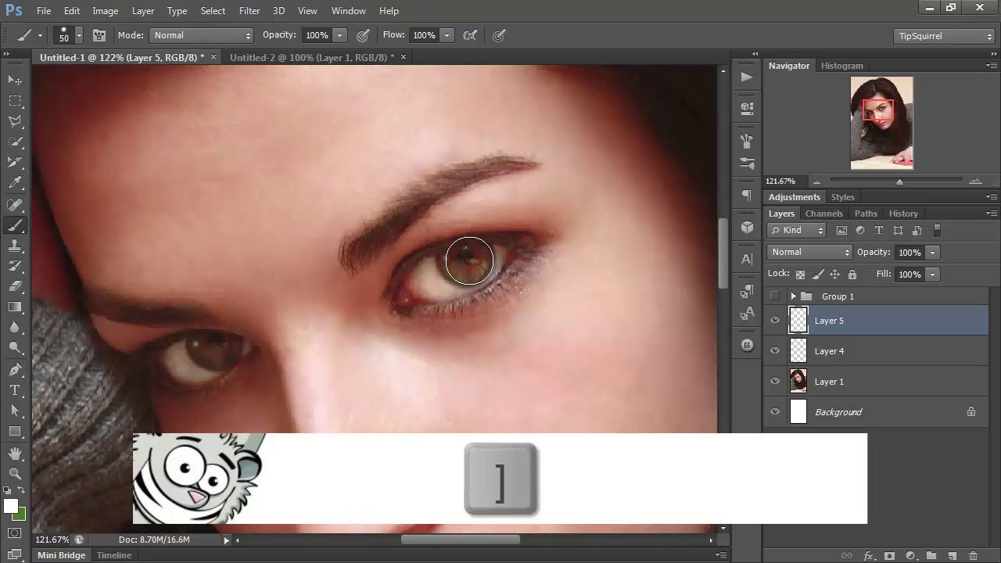
key("bracketright")
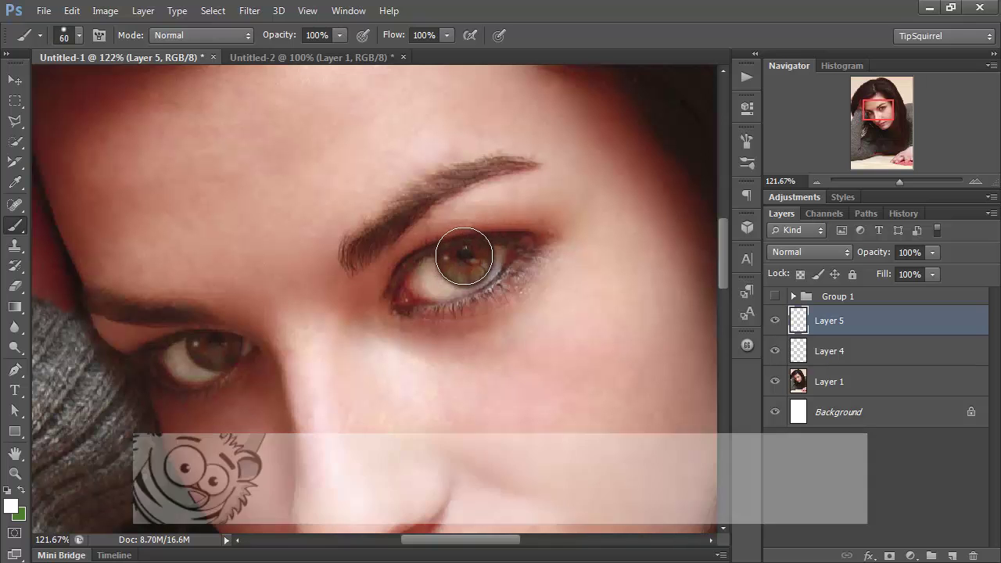
key("bracketleft")
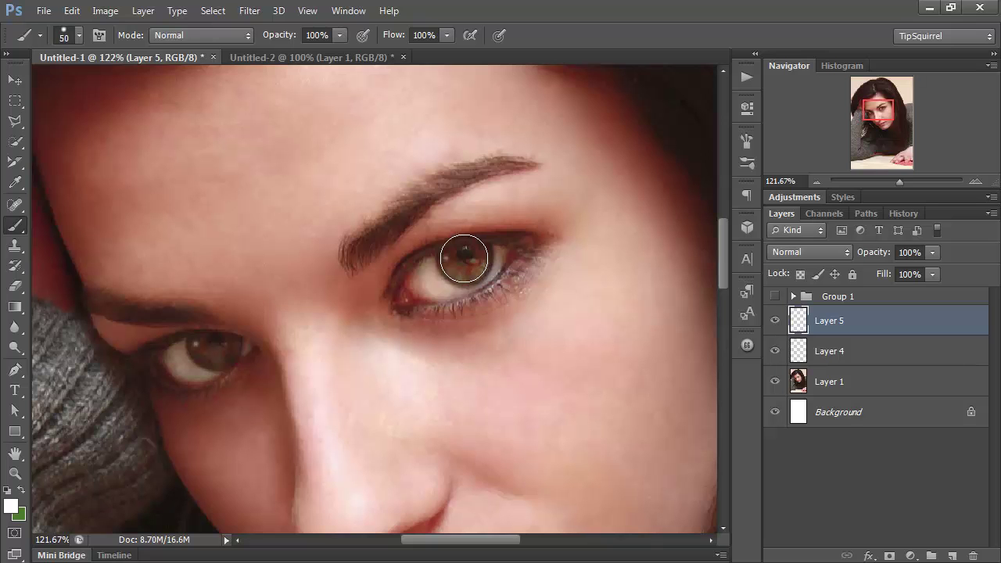
Dab white over both irises, then use a layer mask with slightly offset black dabs to leave only a lower-right crescent on each
left_click(465, 258)
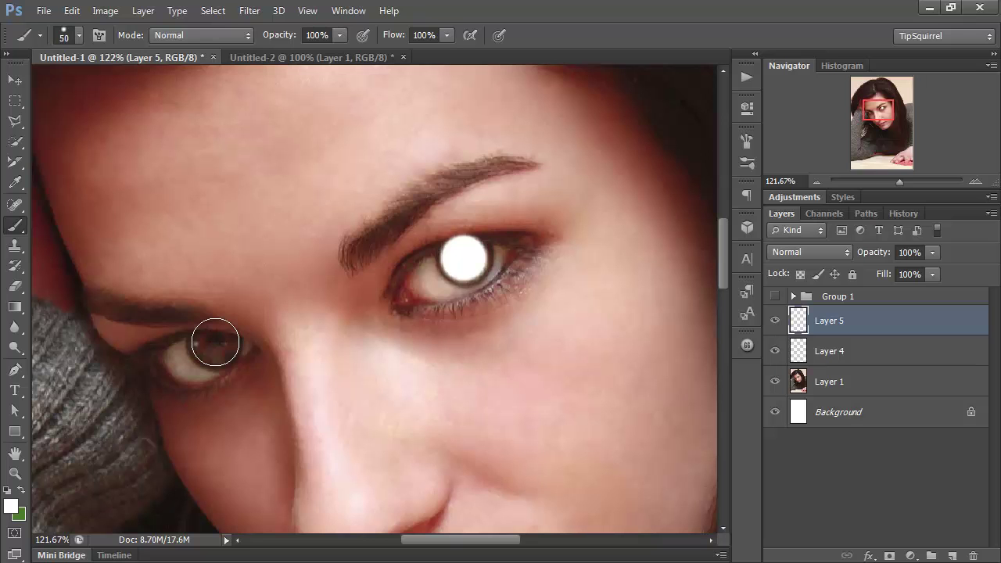
left_click(215, 342)
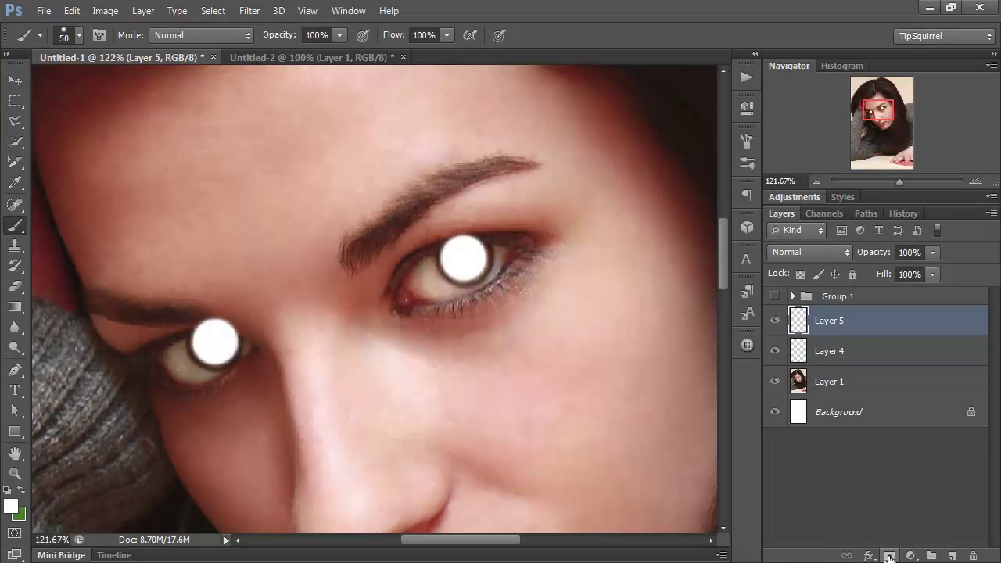
left_click(889, 557)
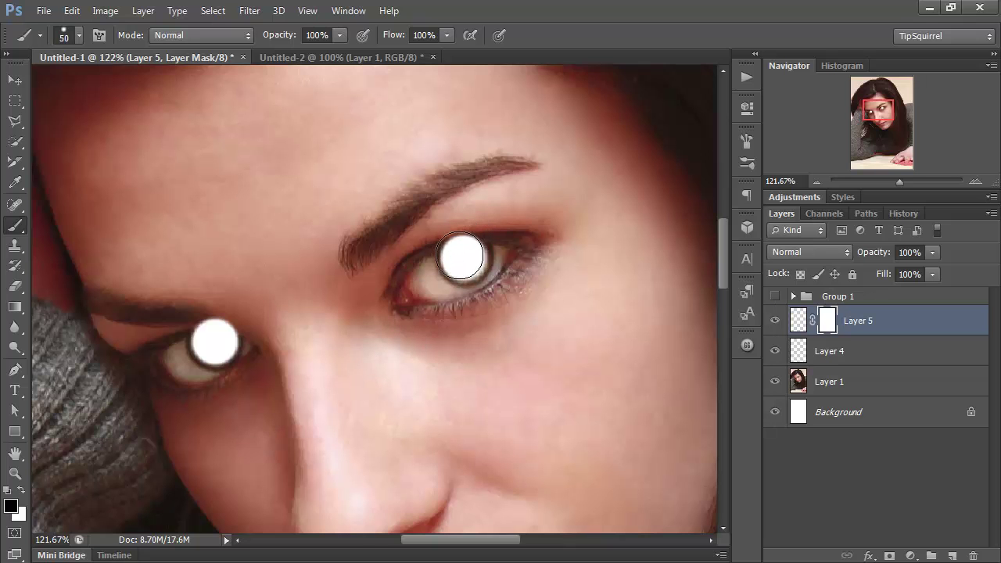
left_click(461, 255)
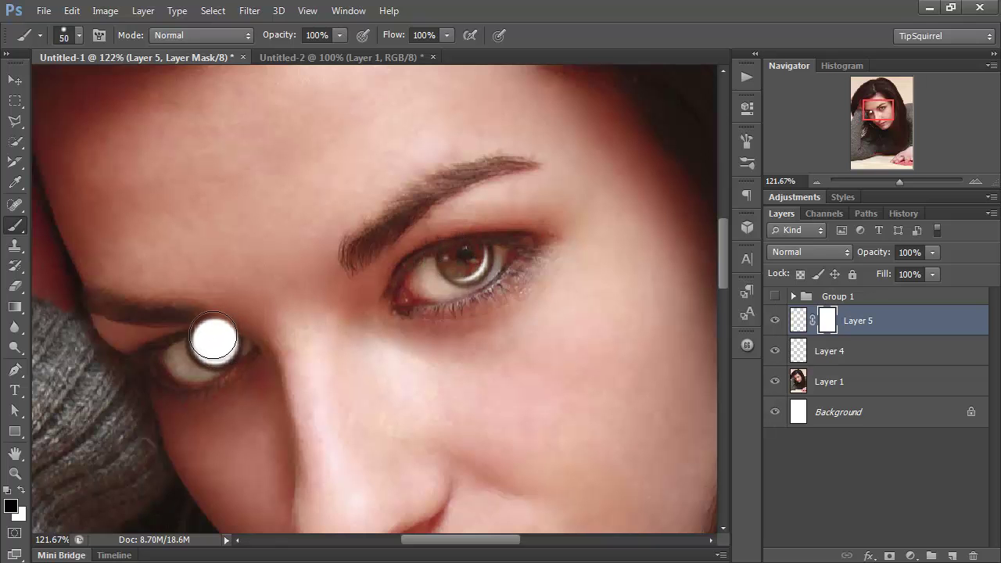
left_click(211, 341)
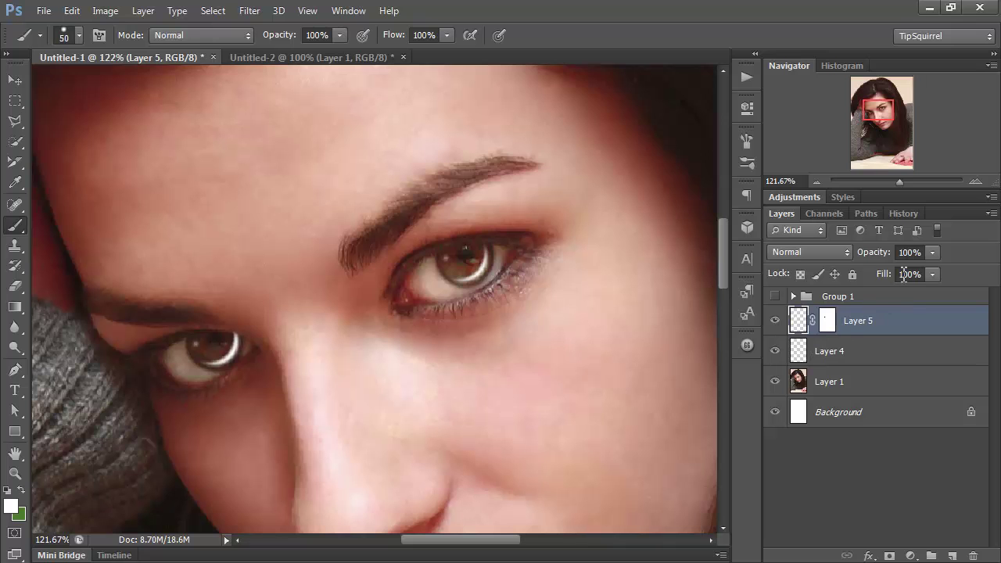
Reduce the crescent layer's opacity to 13% and toggle its visibility to compare the effect
left_click_drag(879, 258, 805, 254)
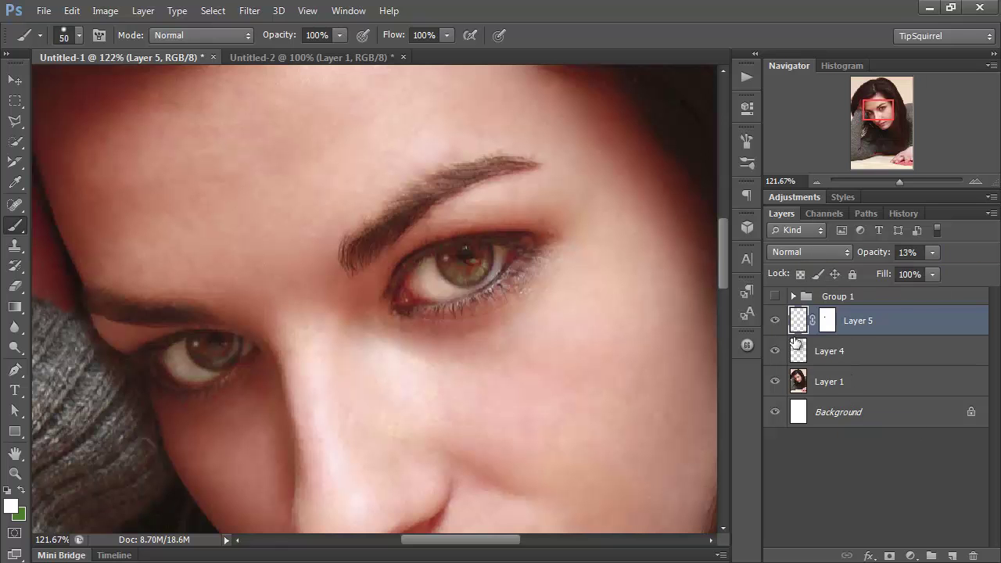
left_click(776, 321)
left_click(776, 321)
Add a Solid Color fill layer directly above Layer 1 in green, #0c7a06
left_click(849, 387)
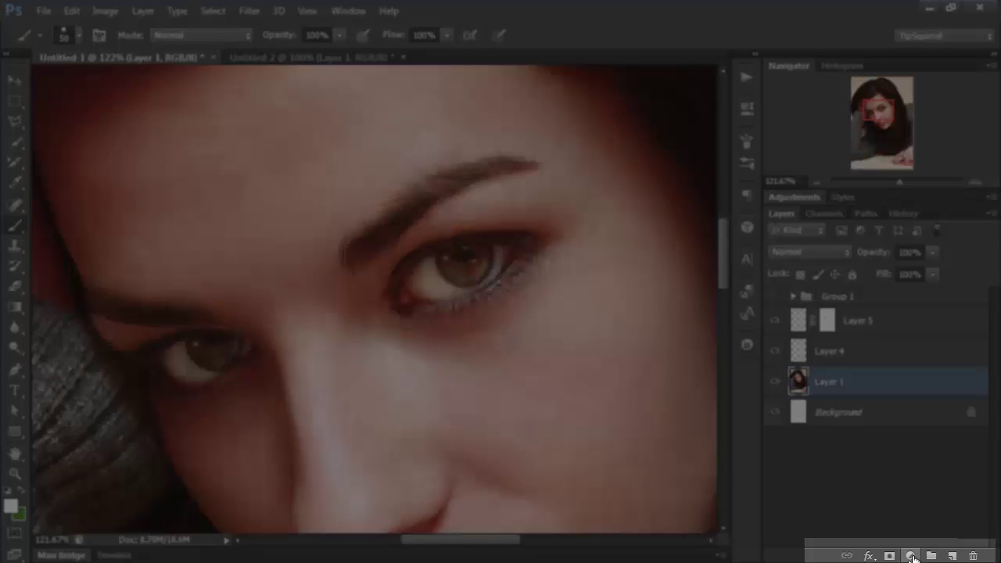
left_click(911, 556)
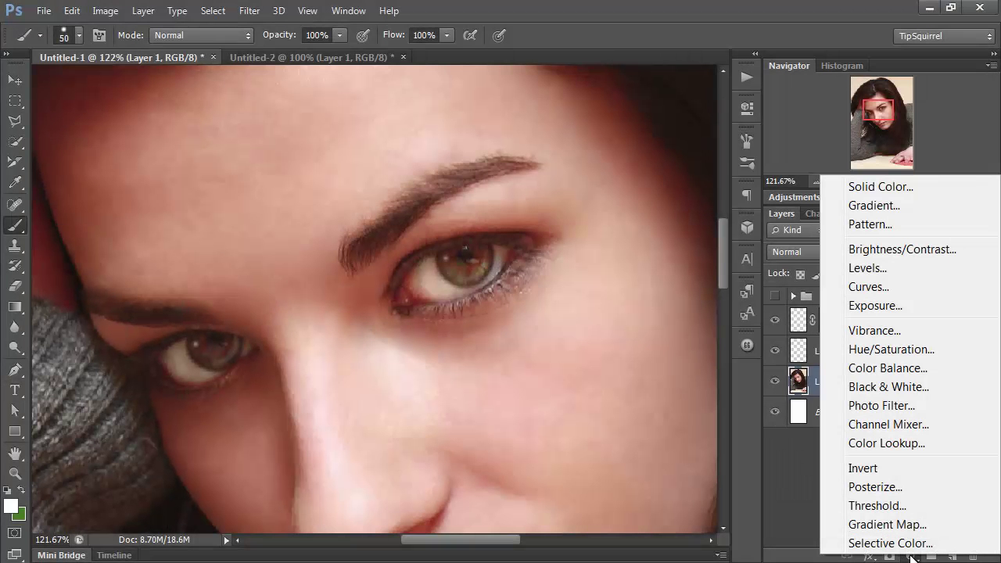
left_click(896, 189)
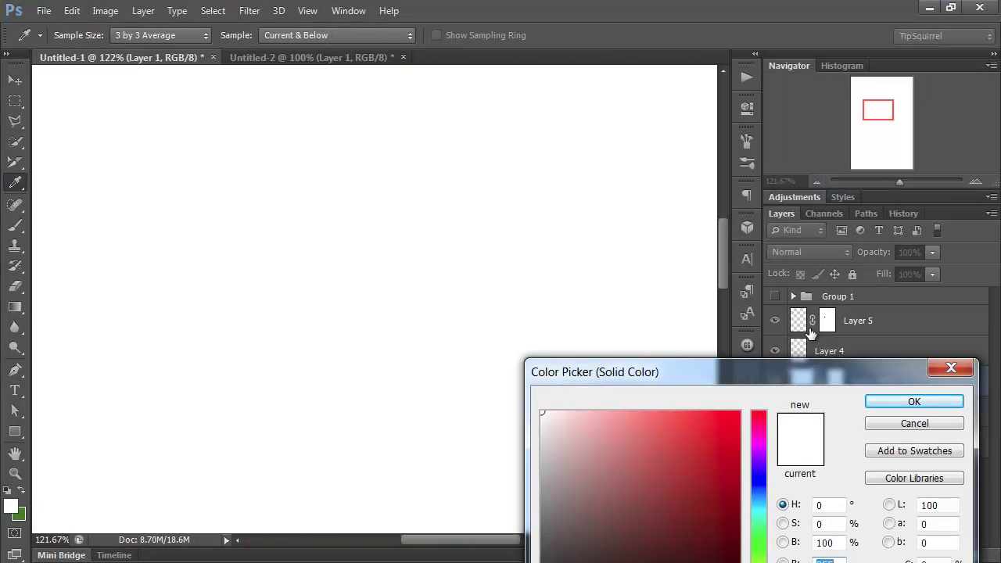
left_click_drag(781, 373, 538, 129)
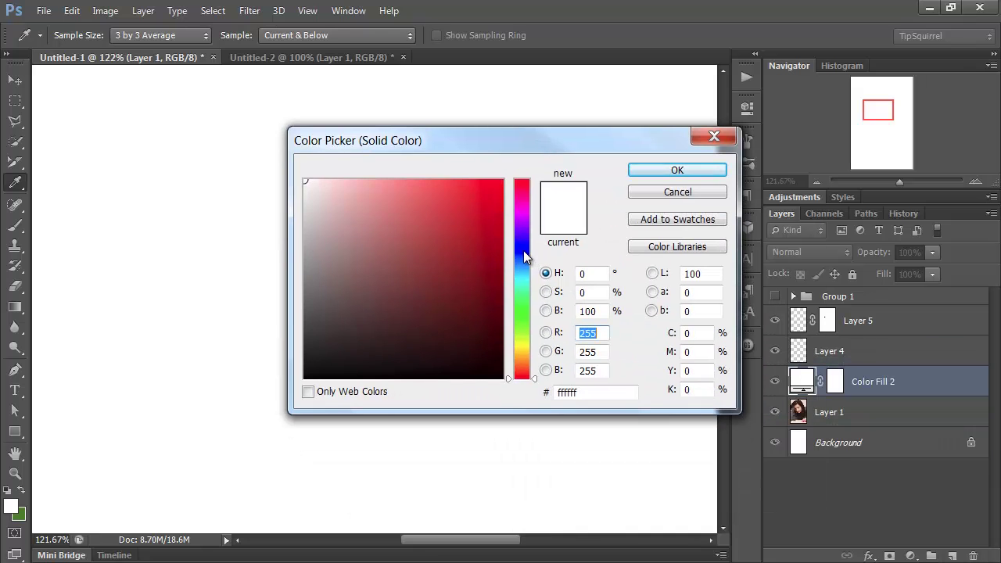
left_click(524, 251)
left_click_drag(526, 316, 520, 314)
left_click_drag(503, 236, 493, 283)
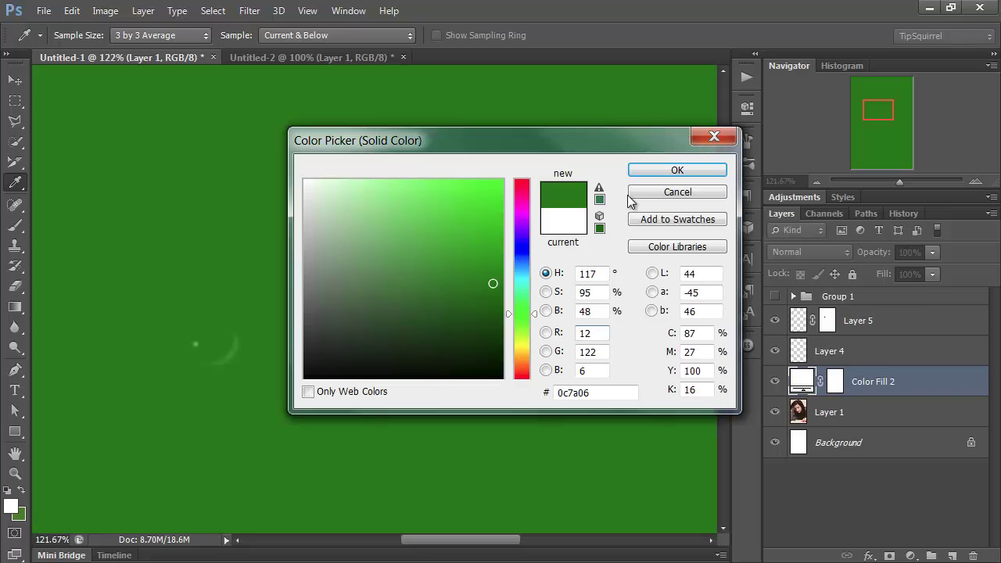
left_click(653, 167)
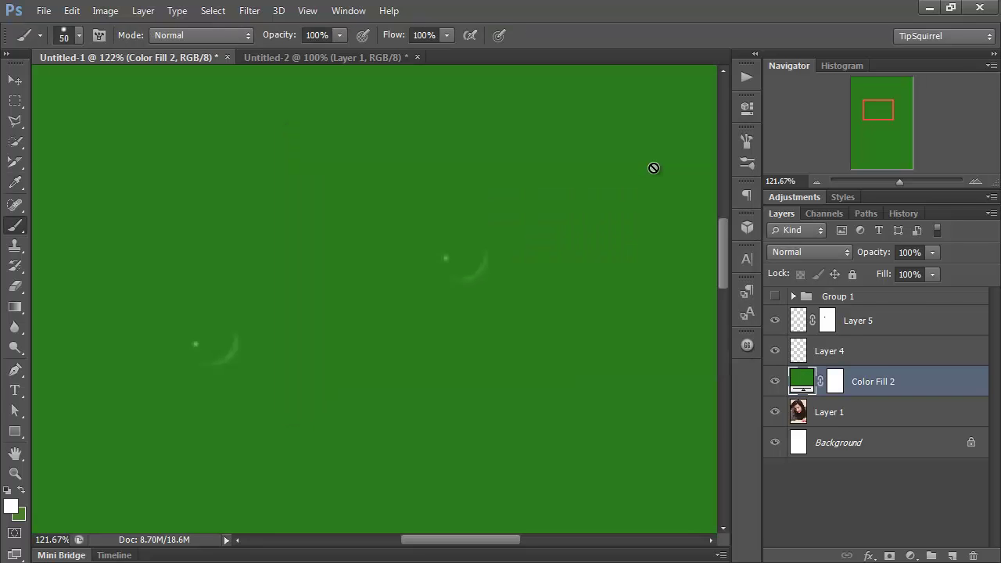
Fill the green fill layer's mask with black and enlarge the brush to 60 px to cover the iris
left_click(835, 382)
key("d")
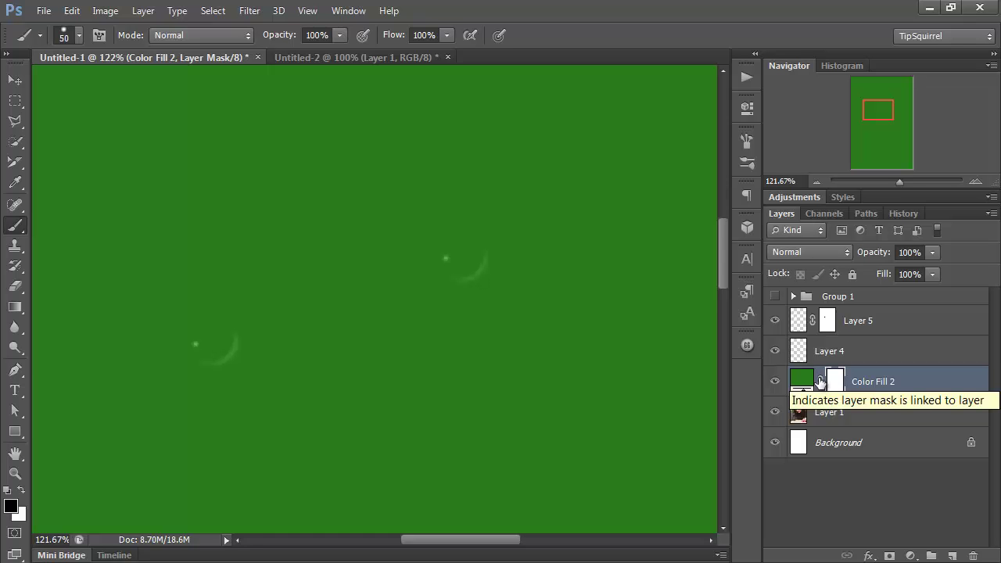
key("alt+BackSpace")
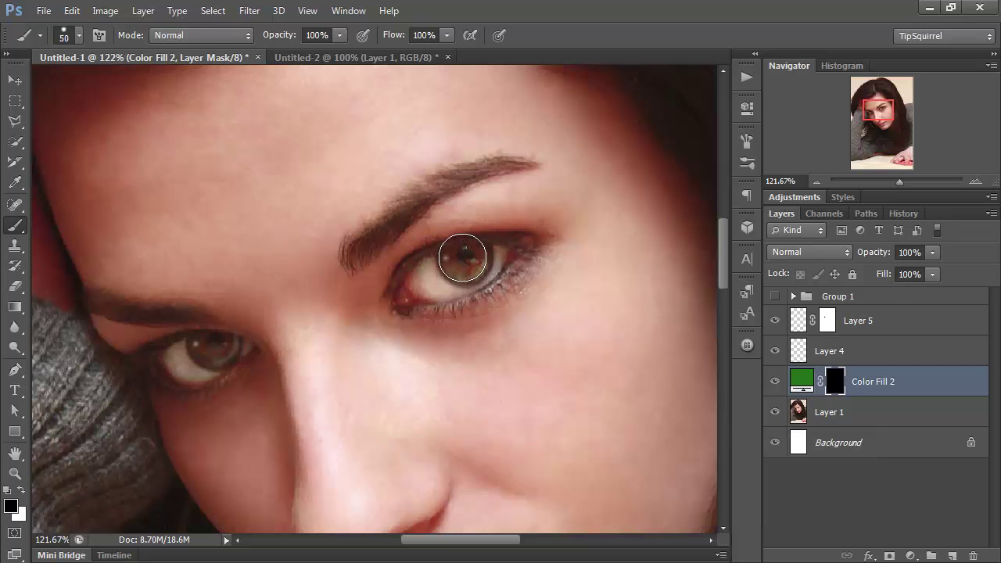
key("bracketright")
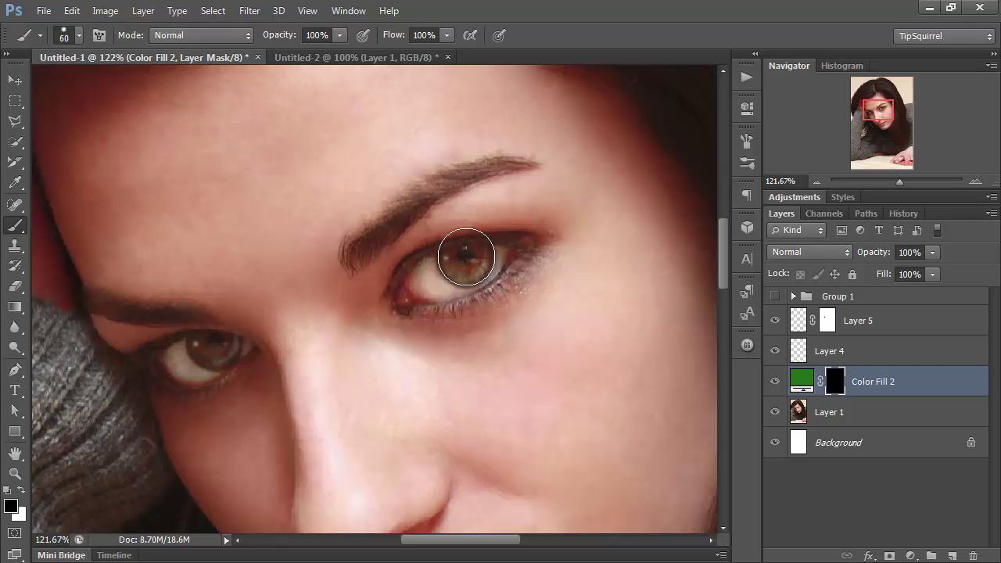
Reveal the green fill over both irises with one white dab each on its mask, redoing the dab on the left-hand eye
key("x")
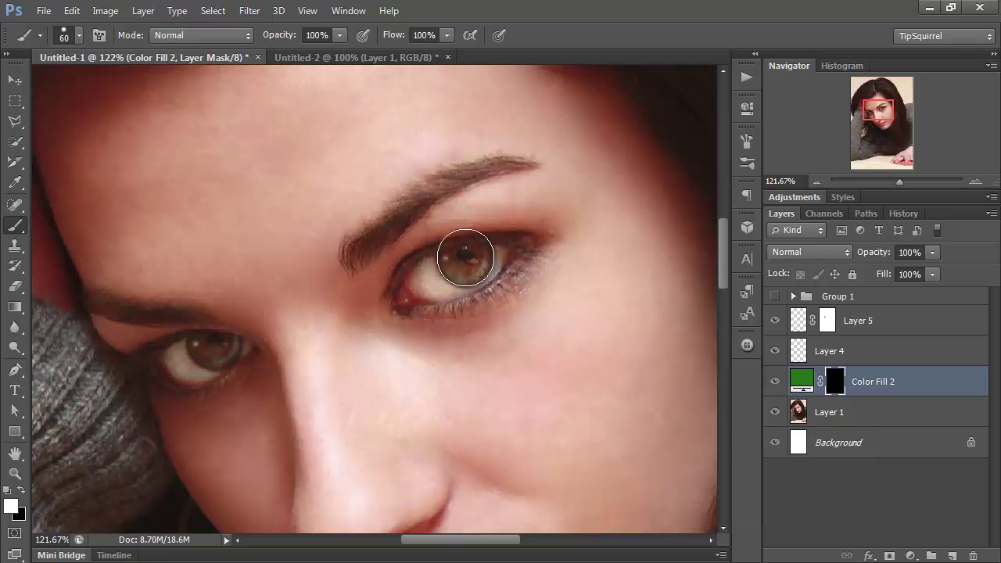
left_click(466, 257)
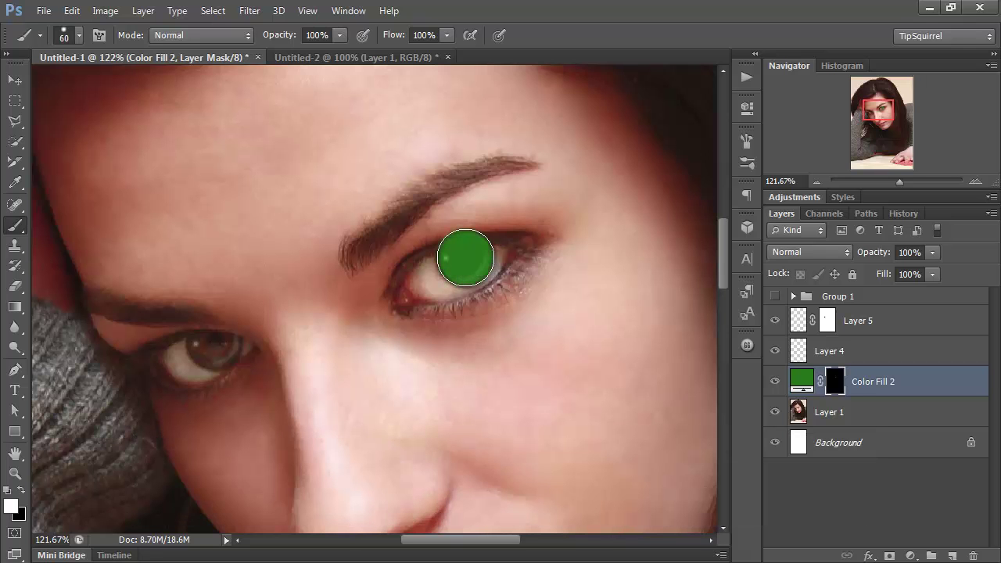
left_click(215, 341)
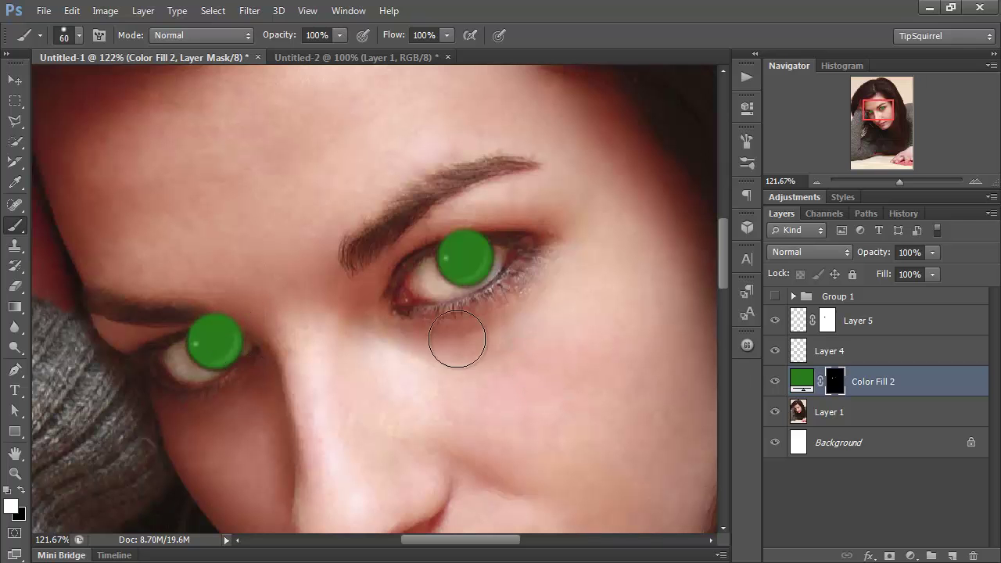
key("ctrl+z")
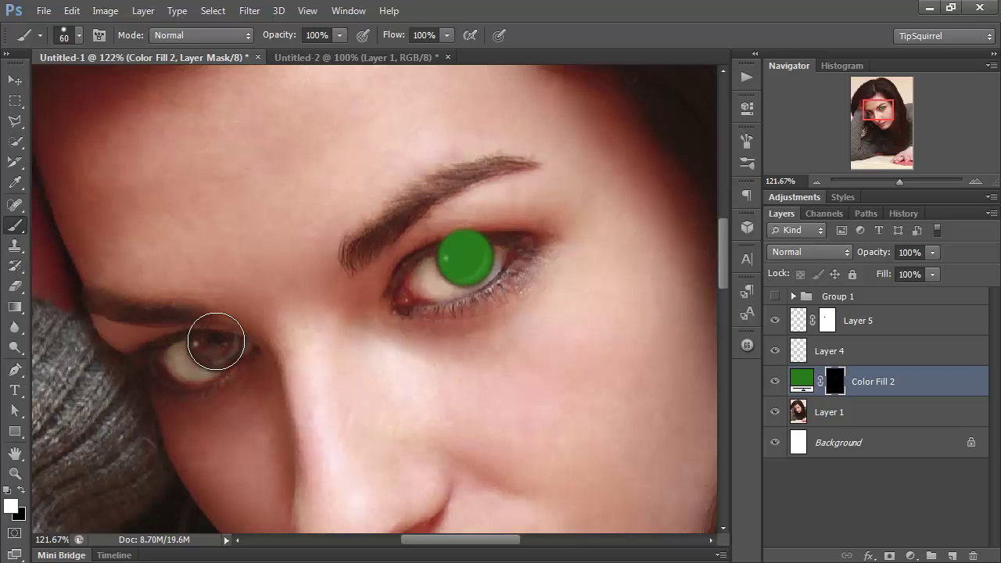
left_click(214, 341)
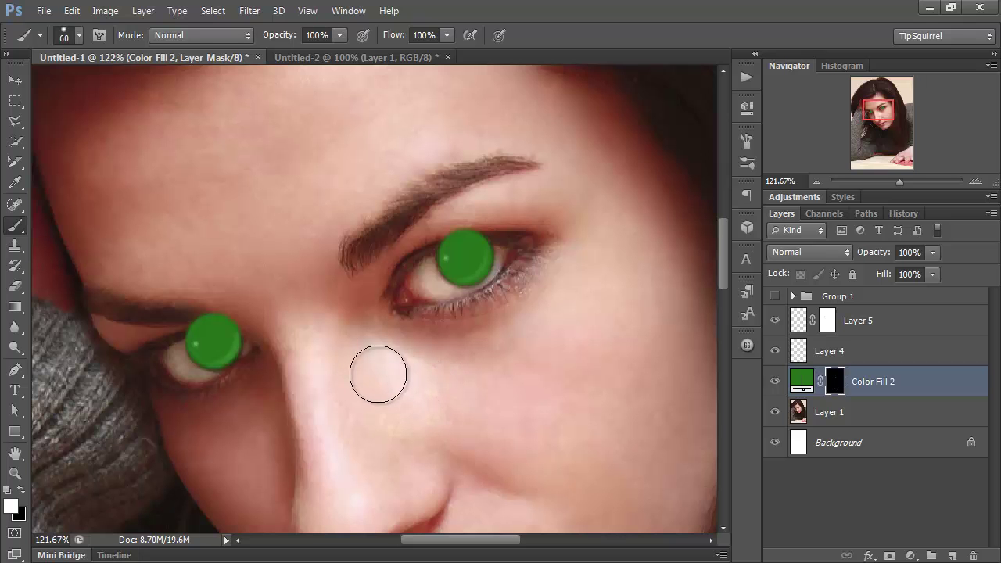
Mask the green off the upper eyelid of the right-hand eye with black and soften the brush to 0% hardness
key("x")
mouse_move(433, 217)
left_mouse_down()
mouse_move(459, 196)
mouse_move(481, 196)
mouse_move(458, 201)
left_mouse_up()
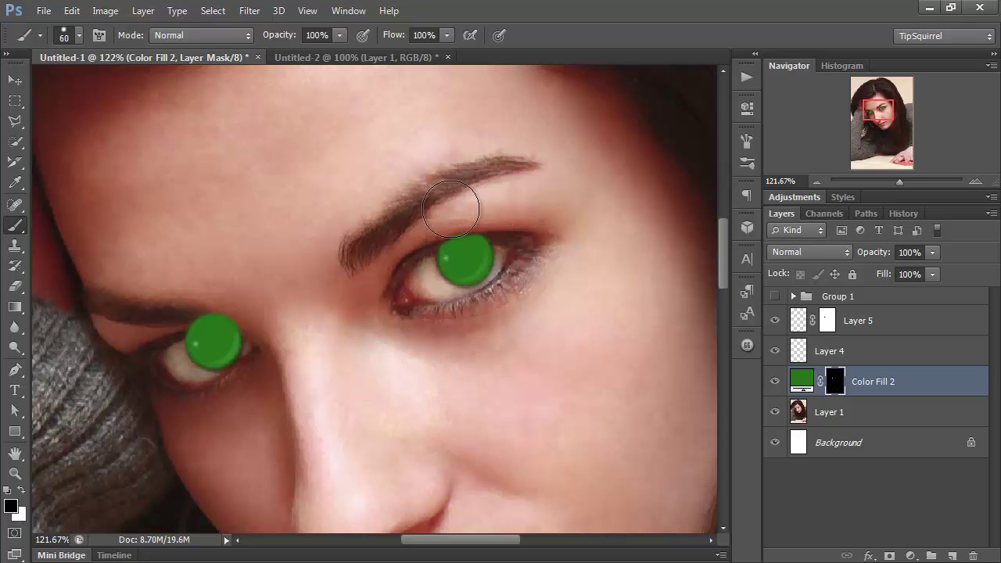
left_click(78, 36)
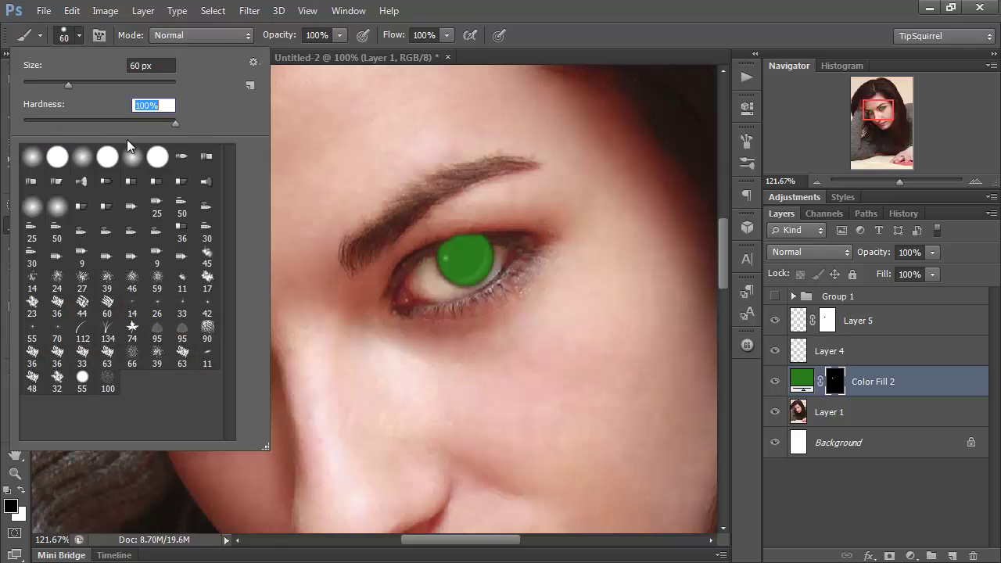
left_click_drag(174, 125, 43, 124)
key("Return")
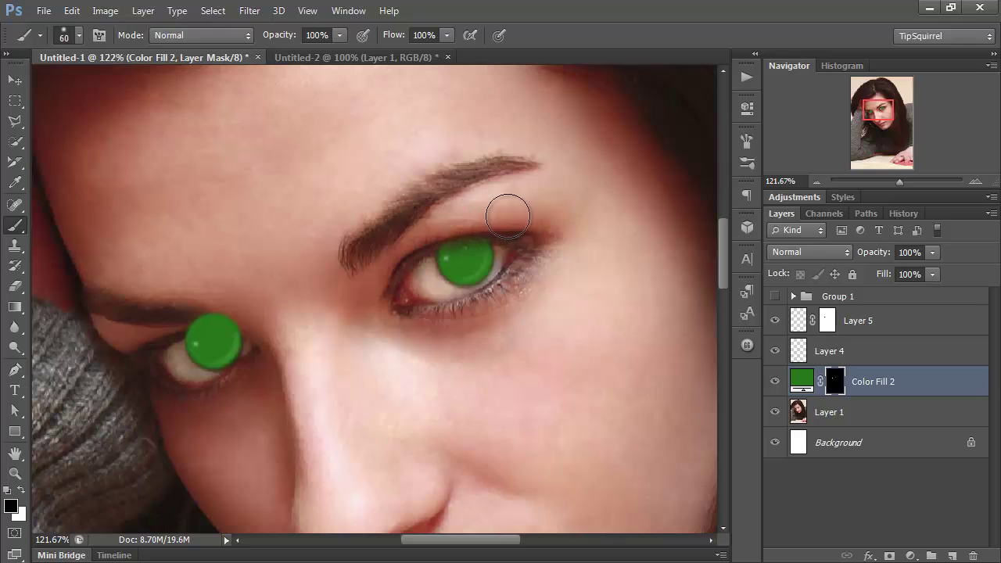
Set the brush hardness to 21% and mask the green off the upper eyelid of the left-hand eye with black
left_click(80, 40)
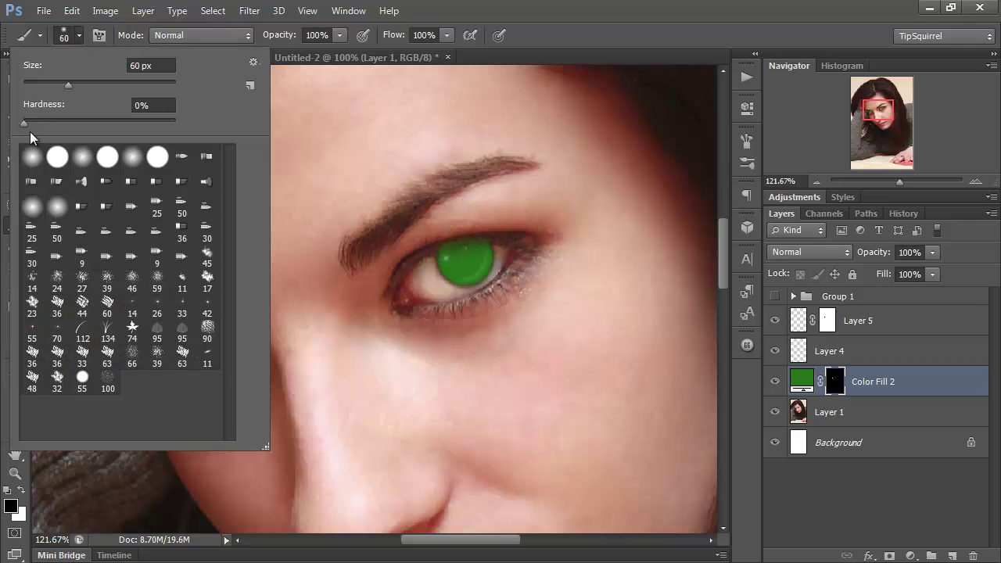
left_click_drag(23, 125, 55, 125)
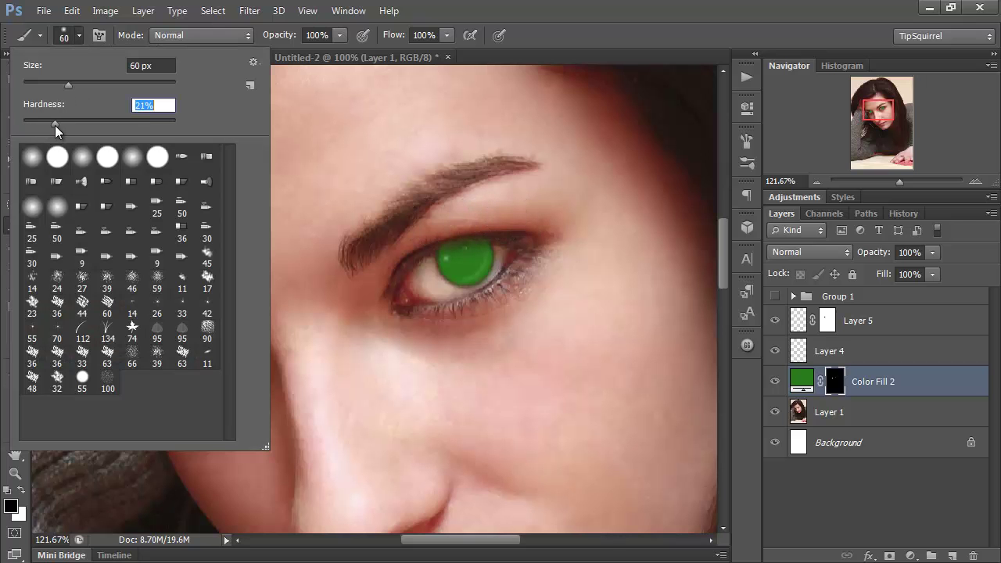
left_click(539, 7)
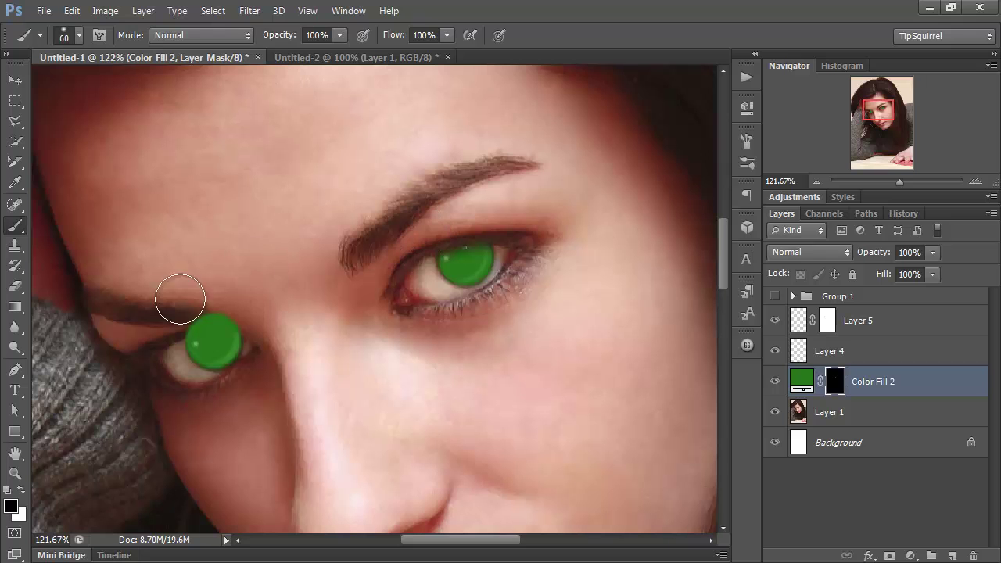
mouse_move(229, 306)
left_mouse_down()
mouse_move(160, 310)
mouse_move(243, 308)
left_mouse_up()
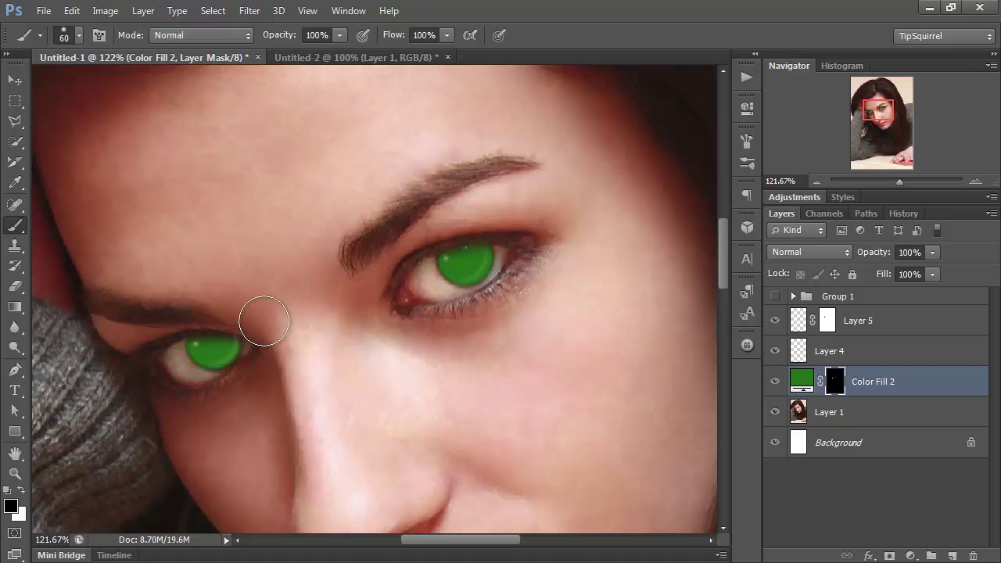
Set the green fill layer to Color blend mode at 26% opacity and toggle its visibility to compare the effect
left_click(821, 251)
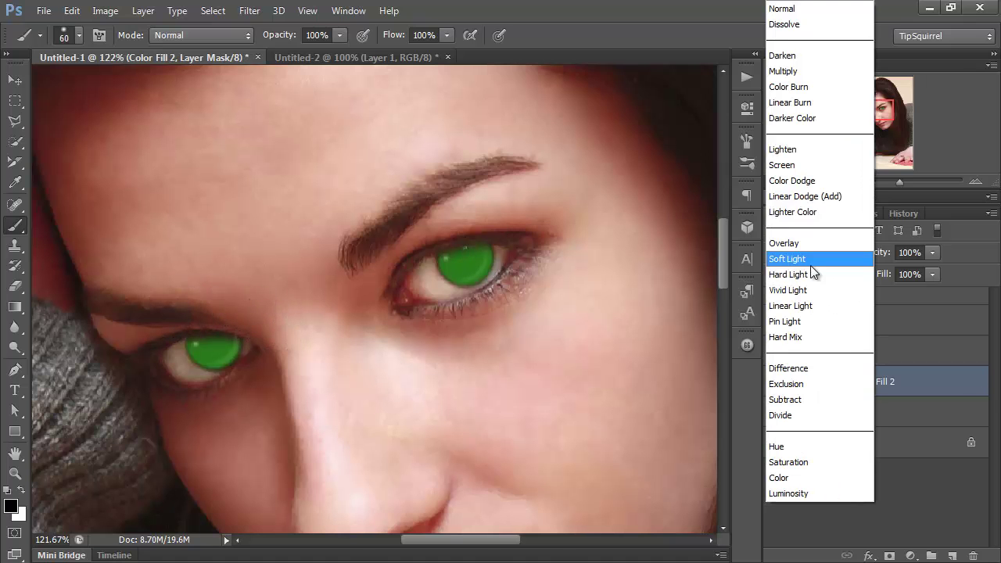
left_click(789, 478)
left_click(801, 381)
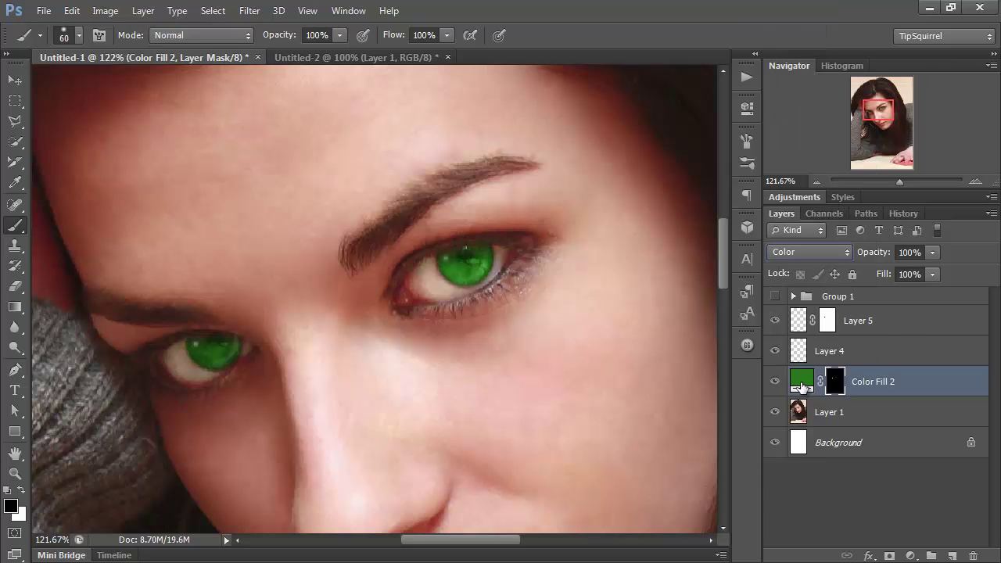
left_click_drag(868, 252, 812, 260)
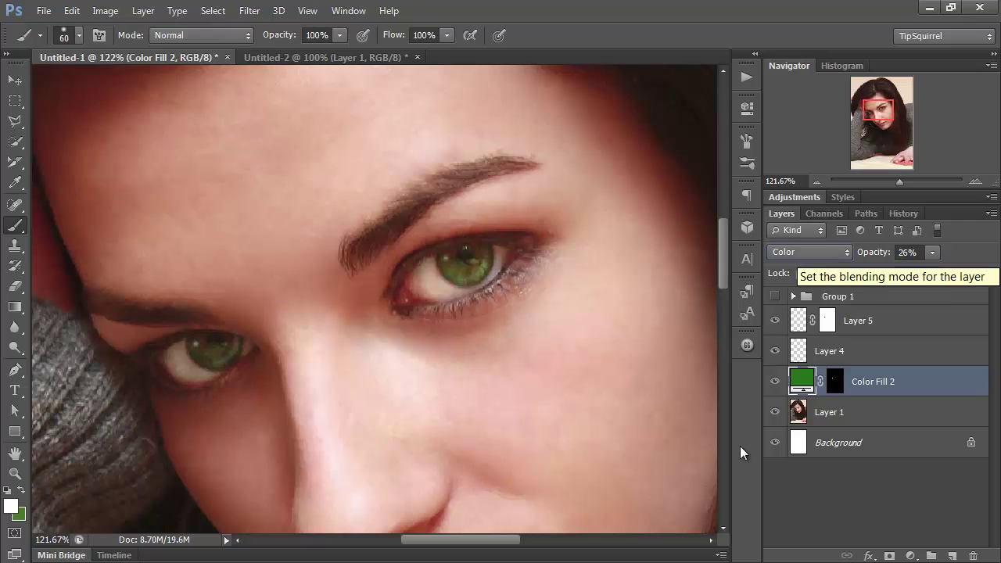
left_click(775, 381)
left_click(775, 381)
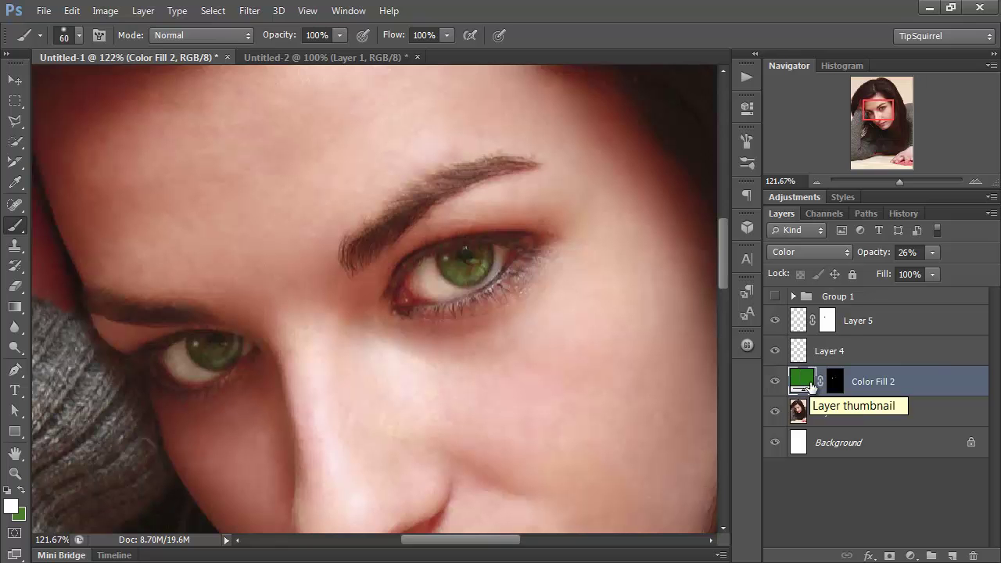
With the whole portrait in view, lower the green fill layer's opacity to 16% and compare it hidden and shown
key("ctrl+0")
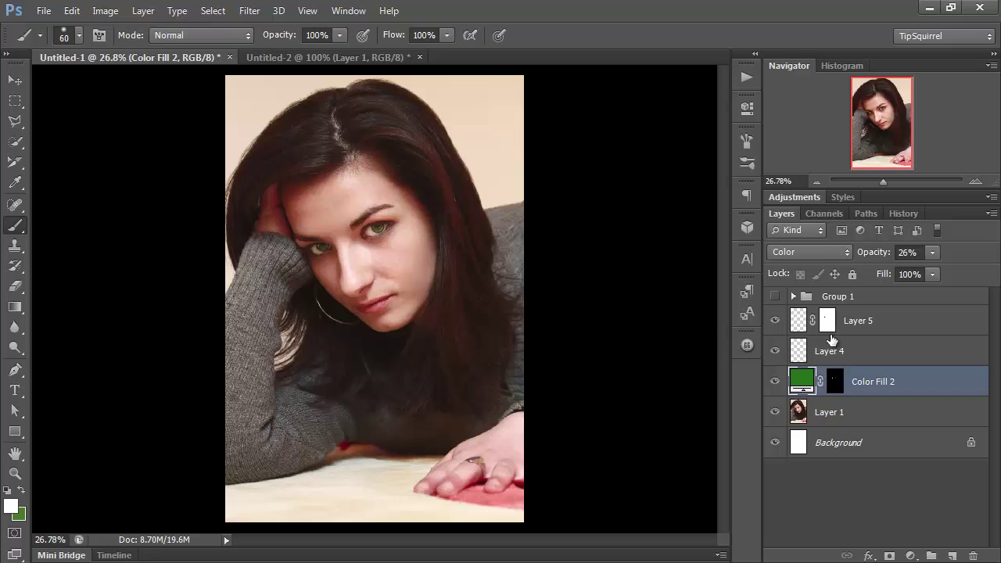
left_click_drag(872, 253, 864, 254)
left_click(775, 381)
left_click(775, 381)
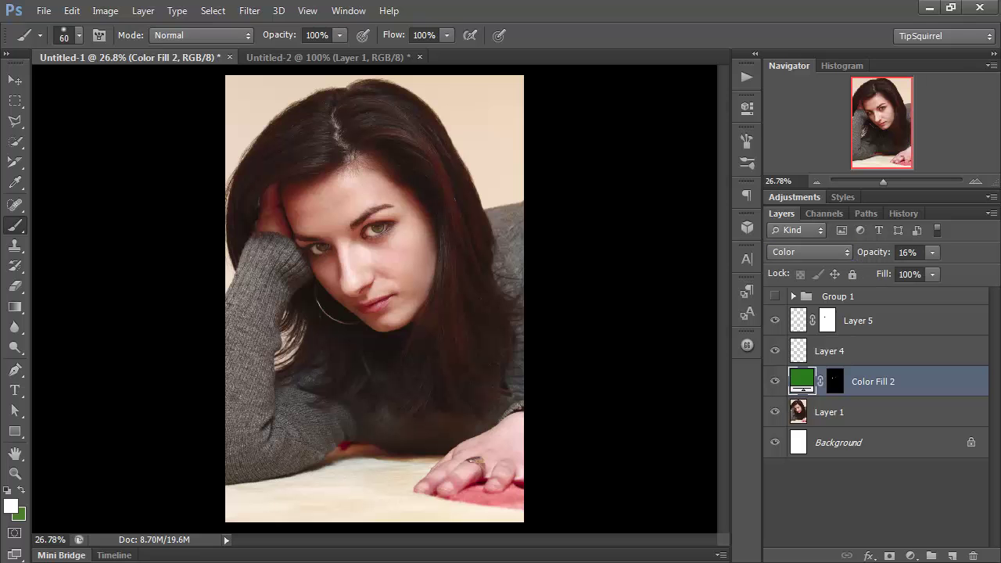